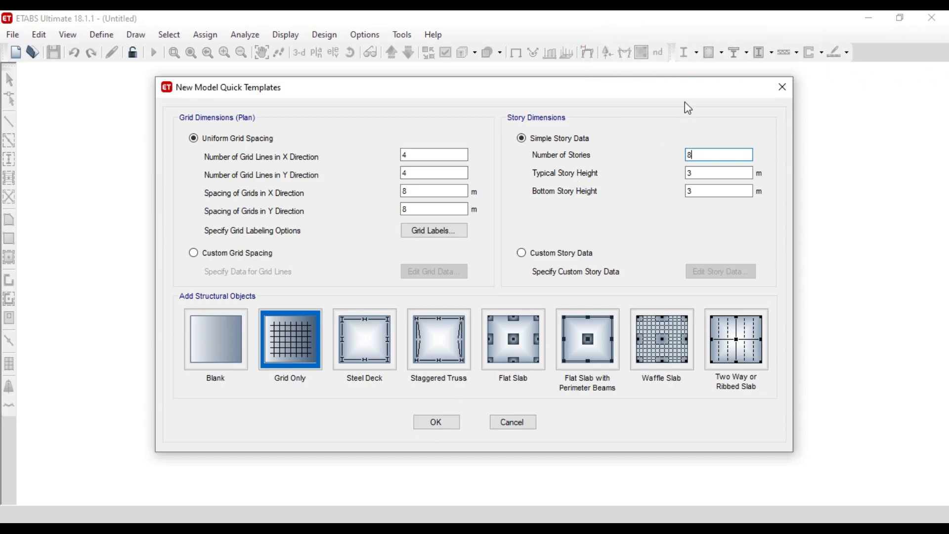
- Create the grid-only model with 4 by 4 grid lines at 8 m spacing and eight stories 3 m high
{"action": "left_click", "coordinate": [445, 424]}
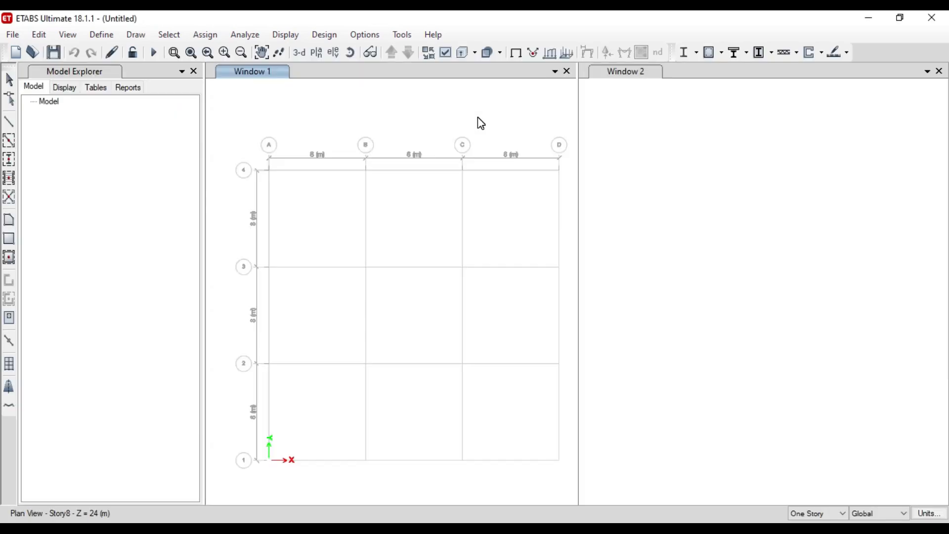
{"action": "left_click", "coordinate": [612, 138]}
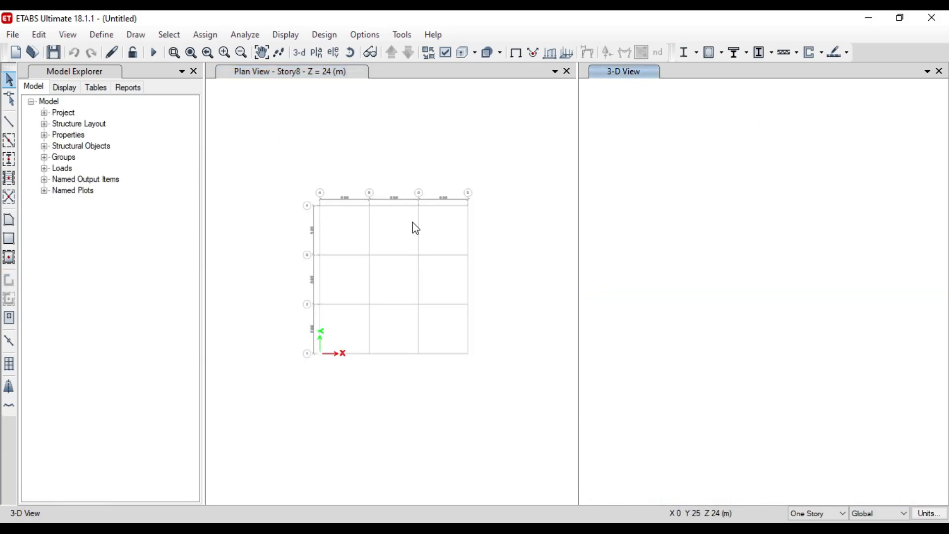
{"action": "scroll", "coordinate": [395, 188], "scroll_direction": "up", "scroll_amount": 3}
{"action": "scroll", "coordinate": [427, 181], "scroll_direction": "down", "scroll_amount": 3}
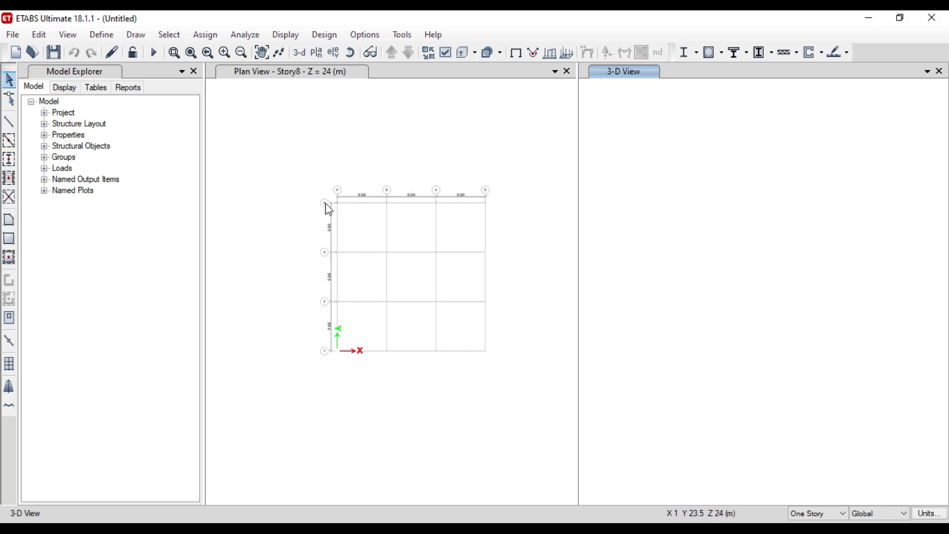
- Start a new grid system named Cylinderical and set its type to Cylindrical
{"action": "left_click", "coordinate": [49, 35]}
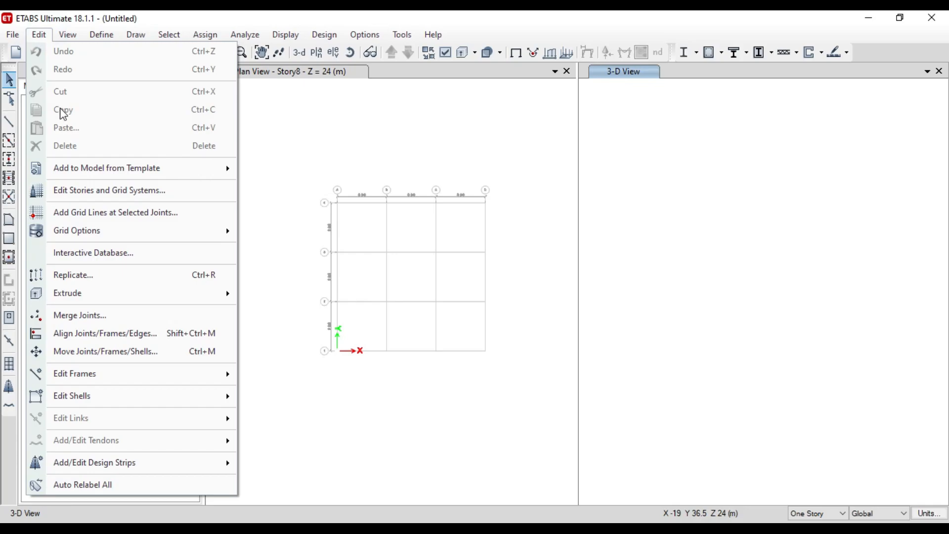
{"action": "left_click", "coordinate": [85, 192]}
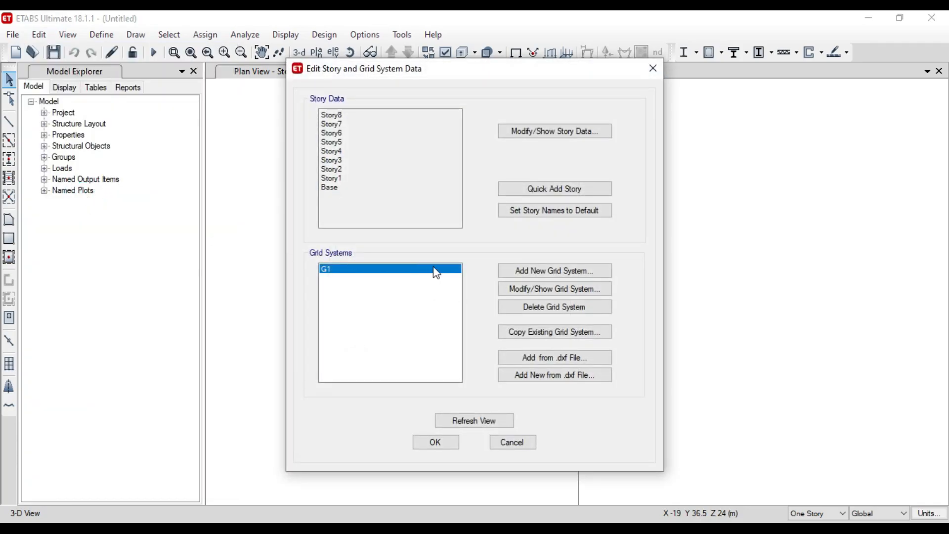
{"action": "left_click", "coordinate": [537, 271]}
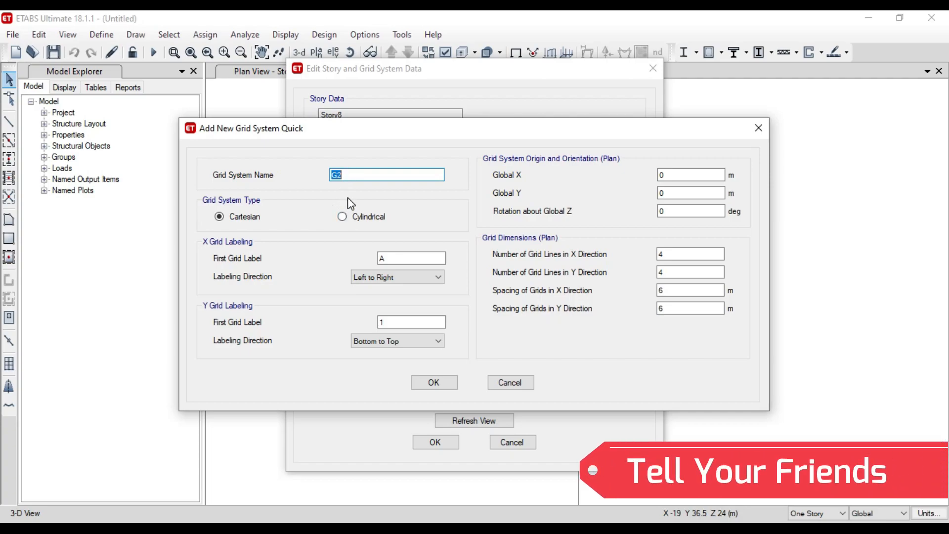
{"action": "type", "text": "Cylinderical"}
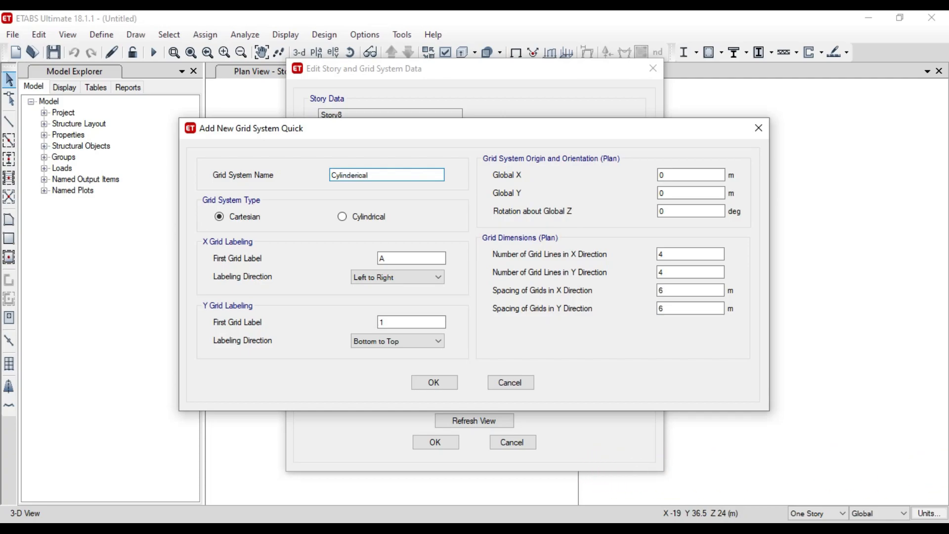
{"action": "left_click", "coordinate": [345, 218]}
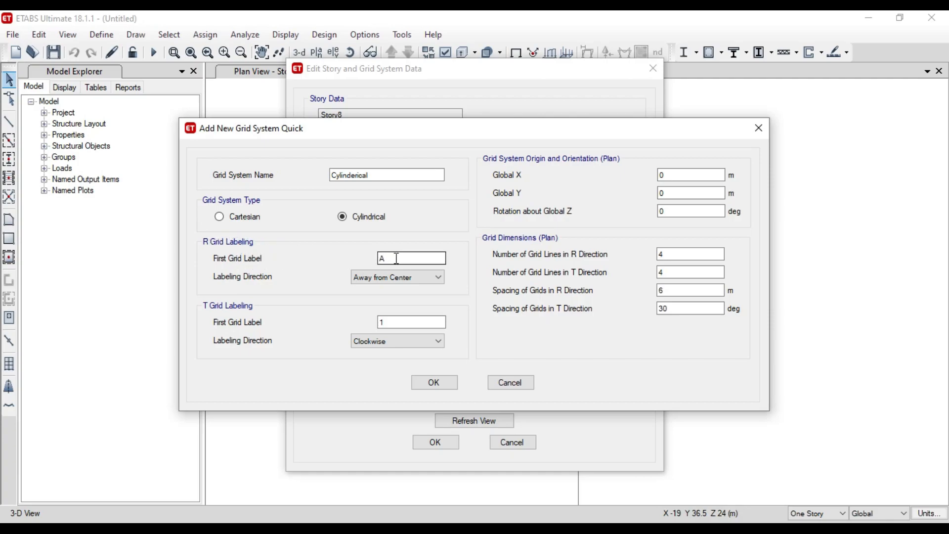
- Keep the R labels running away from center and the T labels clockwise, and create the cylindrical grid system
{"action": "left_click", "coordinate": [413, 278]}
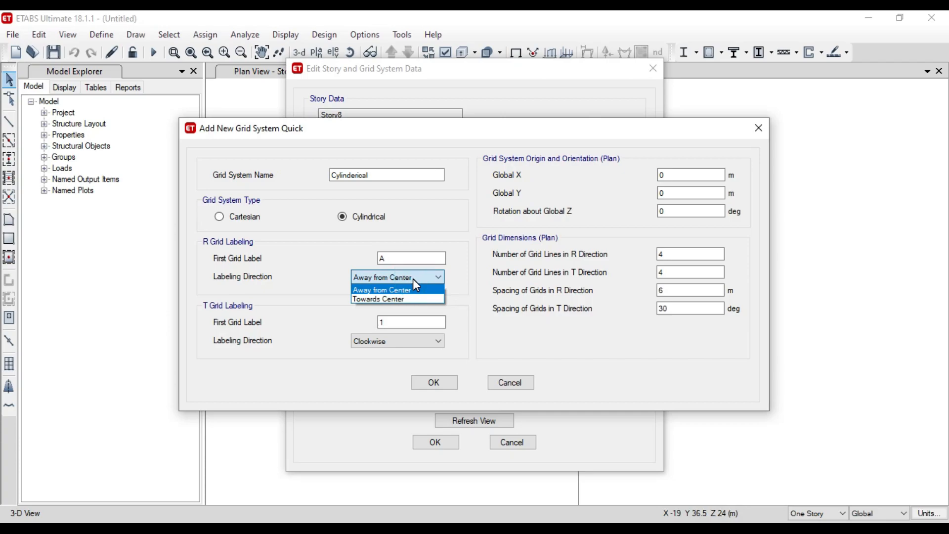
{"action": "left_click", "coordinate": [360, 247]}
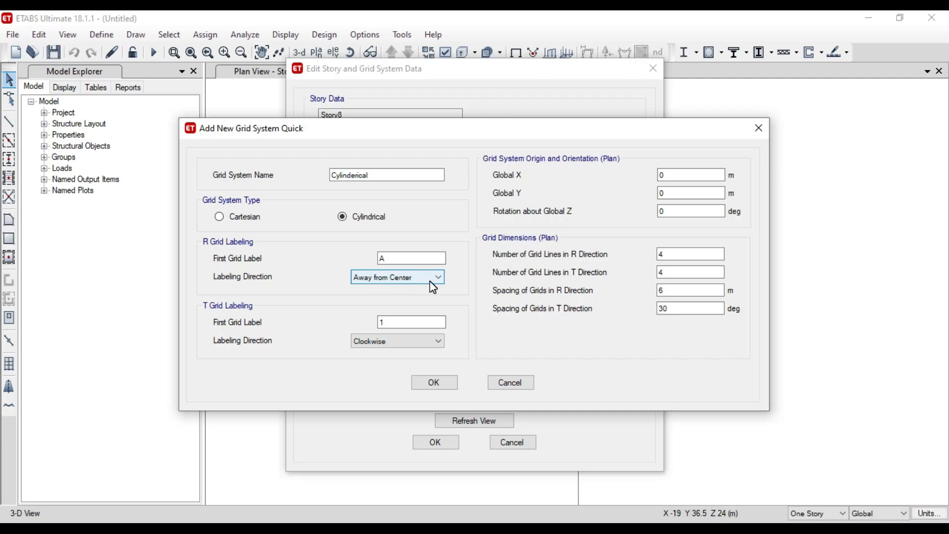
{"action": "left_click", "coordinate": [433, 344]}
{"action": "left_click", "coordinate": [433, 344]}
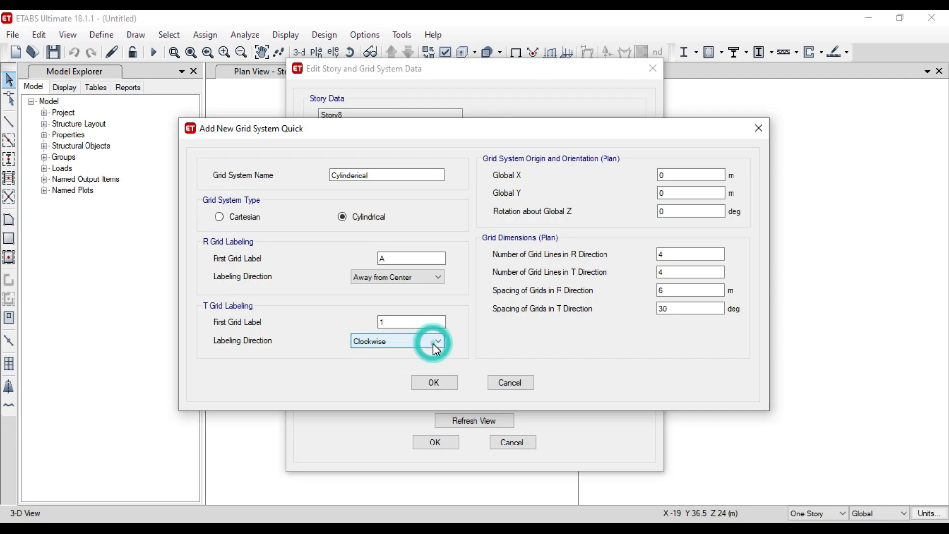
{"action": "left_click", "coordinate": [674, 178]}
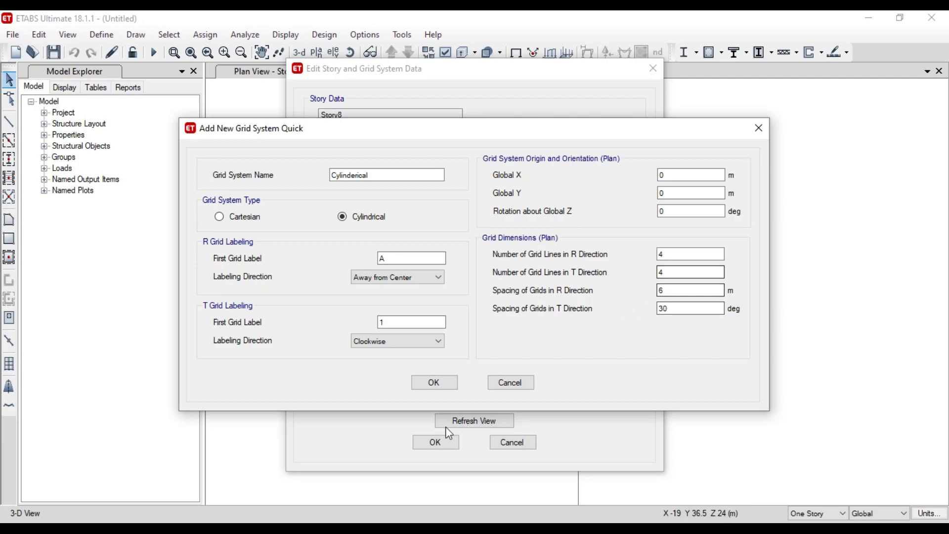
{"action": "left_click", "coordinate": [433, 384]}
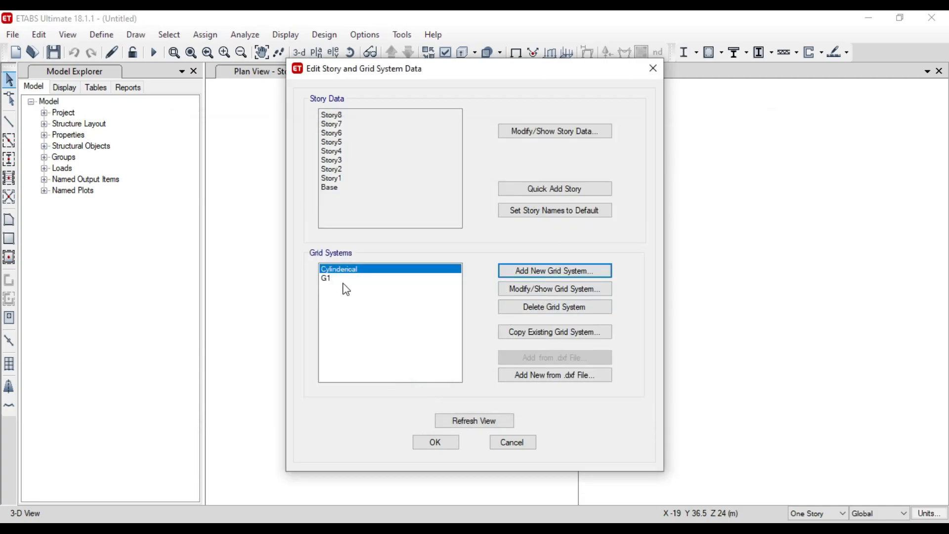
- Set the T ordinates of grid lines 3, 2 and 1 in the Cylinderical system to 45, 90 and 135 degrees
{"action": "left_click", "coordinate": [547, 292]}
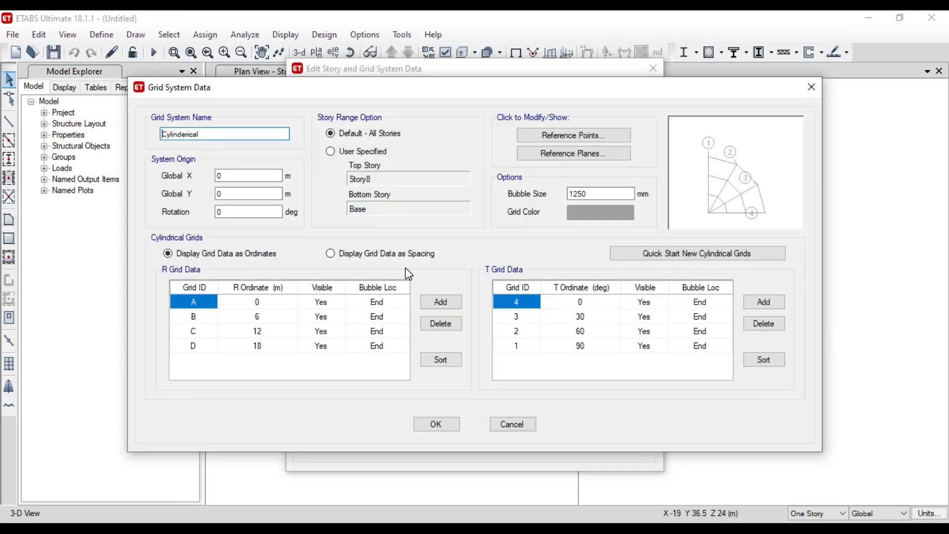
{"action": "left_click", "coordinate": [596, 318]}
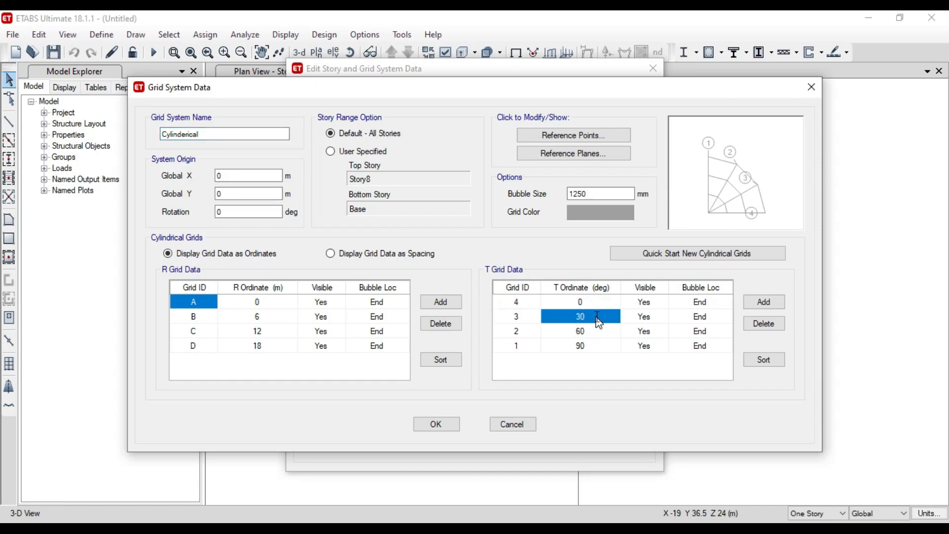
{"action": "type", "text": "454"}
{"action": "key", "text": "BackSpace"}
{"action": "key", "text": "BackSpace"}
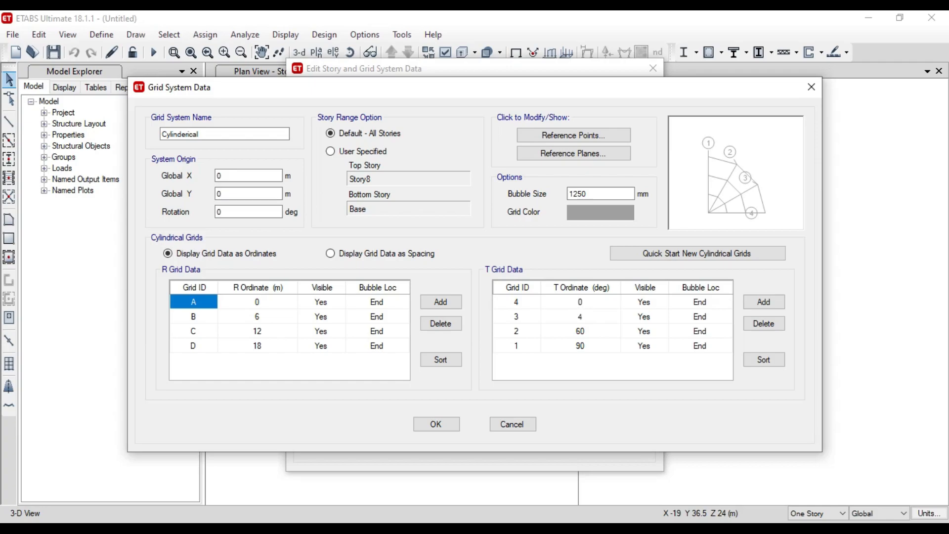
{"action": "key", "text": "Return"}
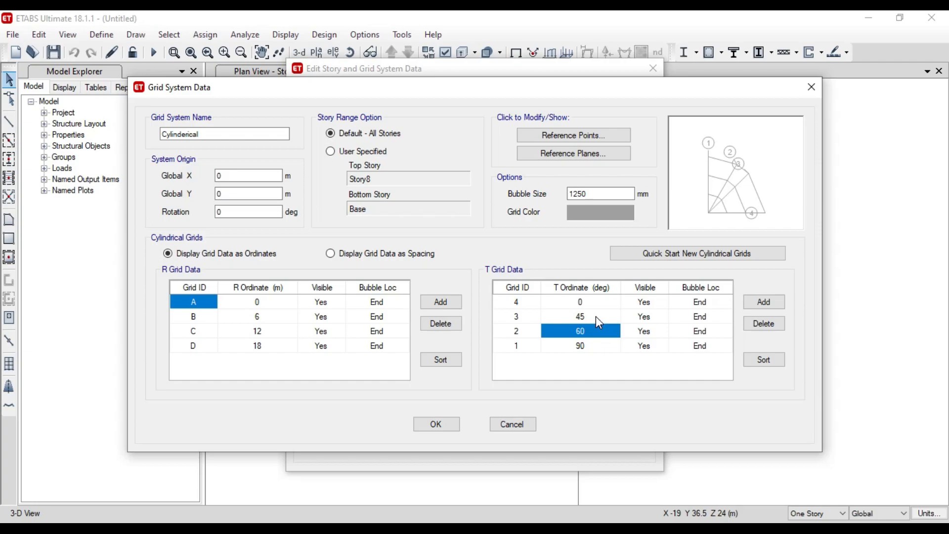
{"action": "type", "text": "90"}
{"action": "key", "text": "Return"}
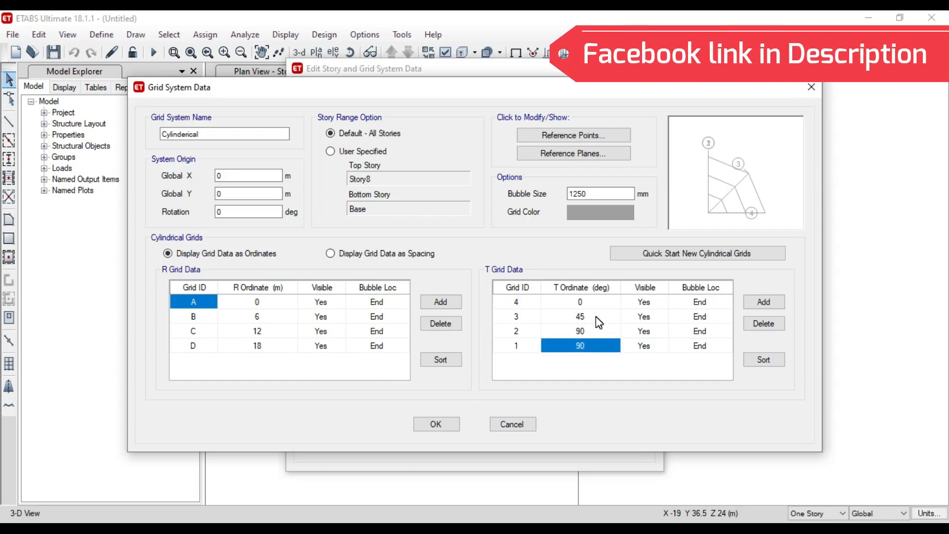
{"action": "type", "text": "135"}
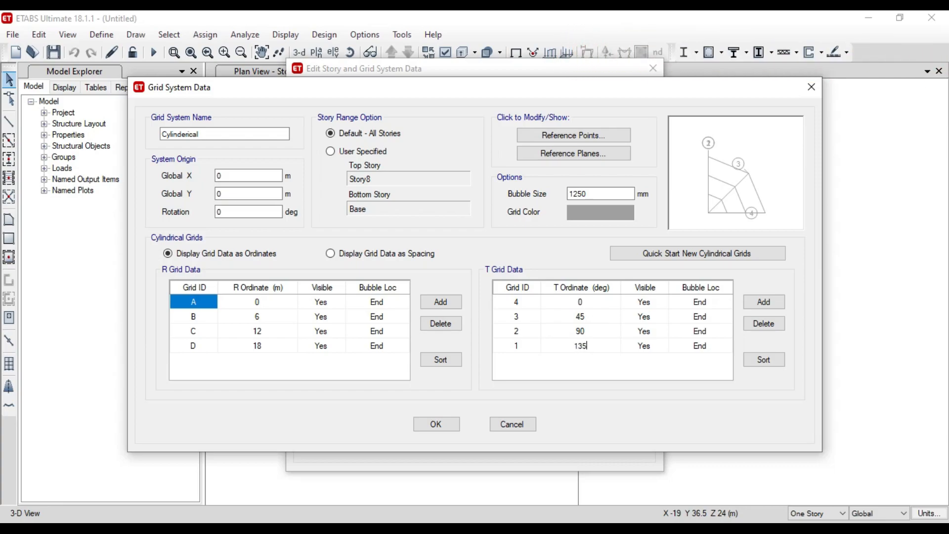
- Add five more T grid lines at 180, 225, 270, 315 and 360 degrees and accept the grid system data
{"action": "left_click", "coordinate": [775, 309]}
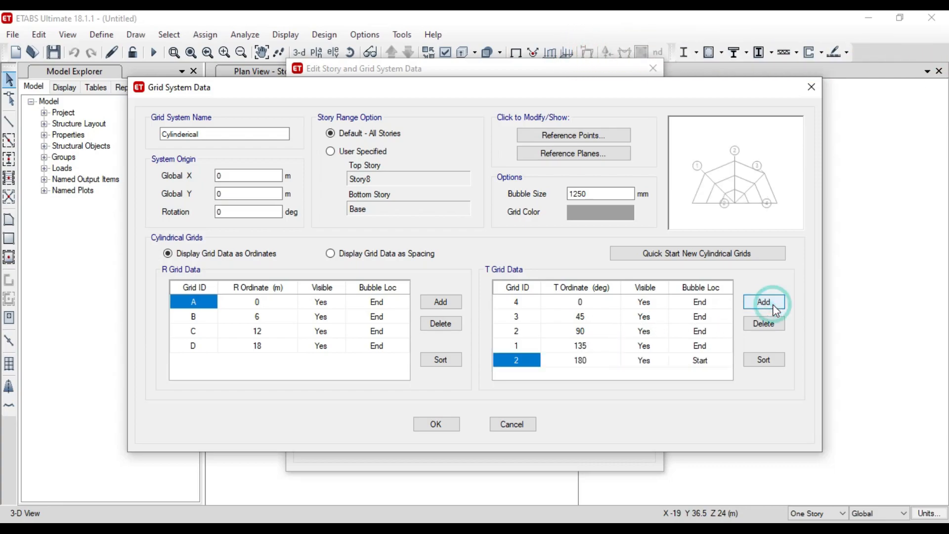
{"action": "left_click", "coordinate": [774, 309]}
{"action": "left_click", "coordinate": [774, 309]}
{"action": "left_click", "coordinate": [775, 309]}
{"action": "left_click", "coordinate": [775, 309]}
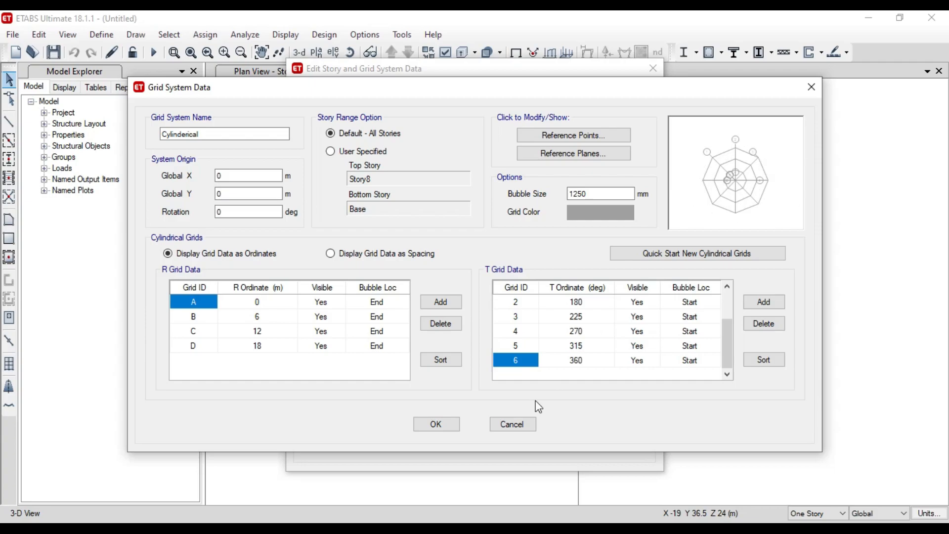
{"action": "left_click", "coordinate": [438, 425]}
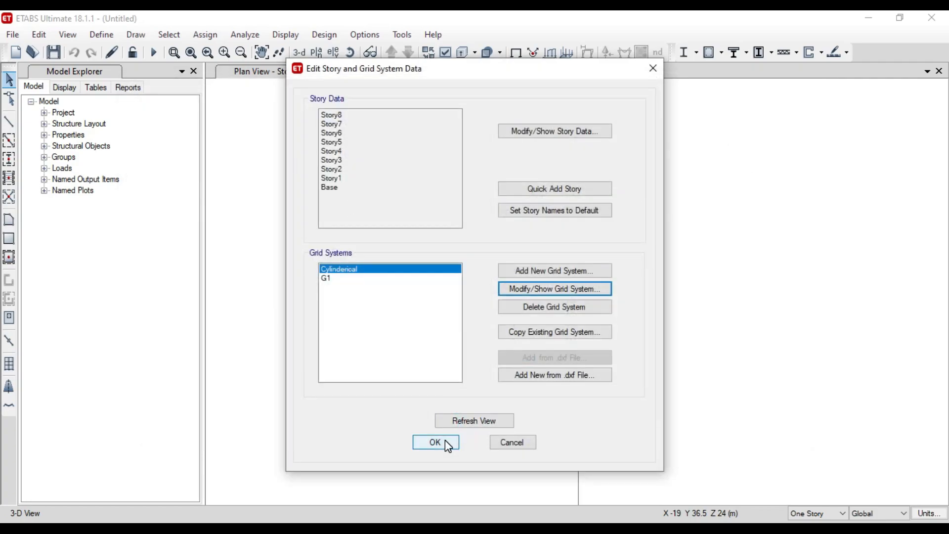
{"action": "left_click", "coordinate": [445, 440]}
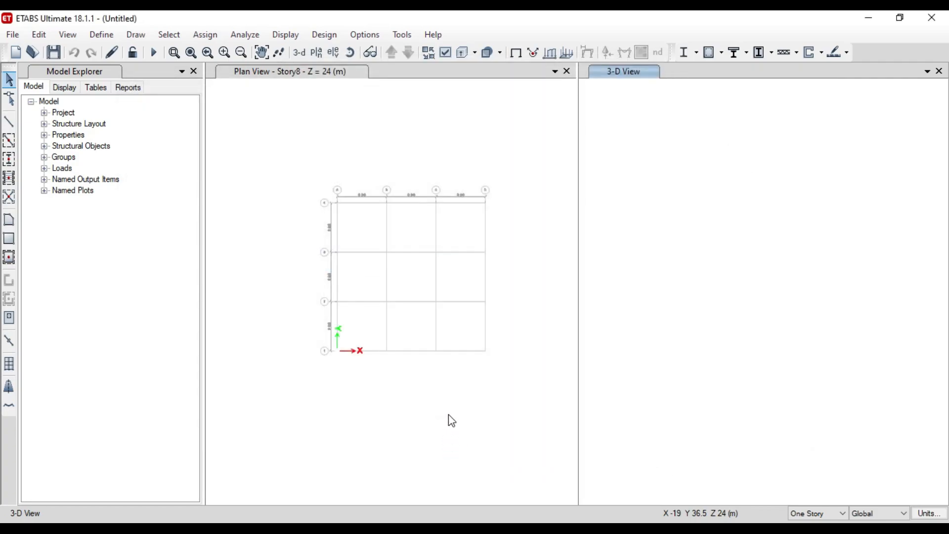
- Keep the Global coordinate system and examine the combined rectangular and cylindrical grids in 3-D
{"action": "left_click", "coordinate": [880, 513]}
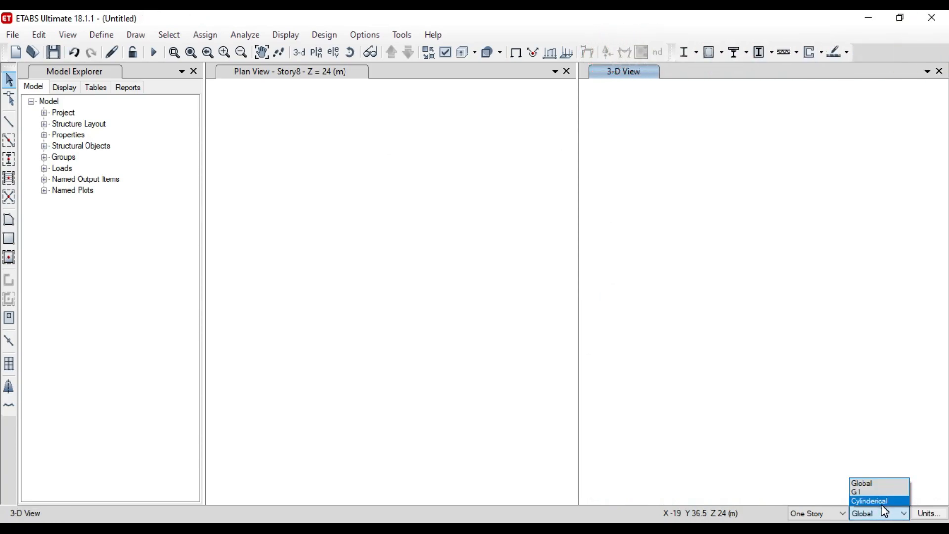
{"action": "left_click", "coordinate": [883, 484]}
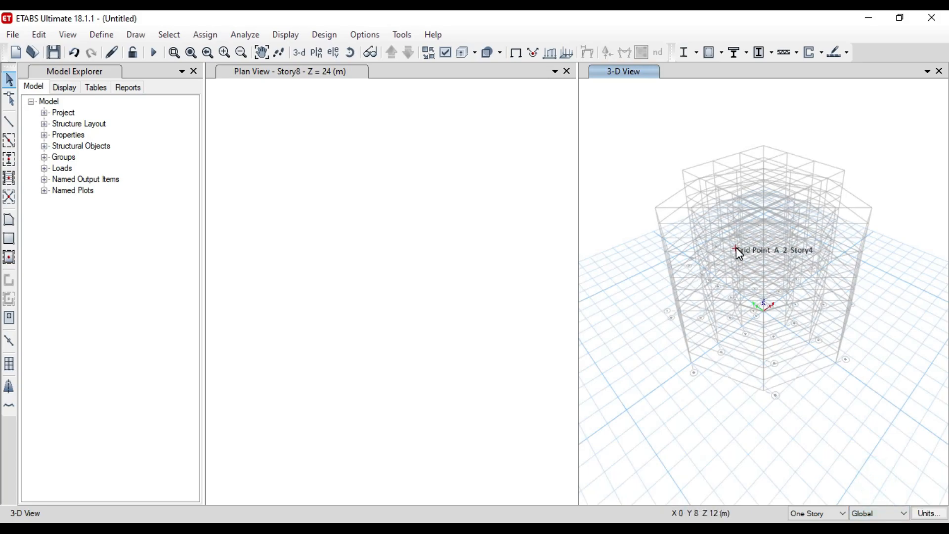
{"action": "scroll", "coordinate": [738, 249], "scroll_direction": "up", "scroll_amount": 3}
{"action": "scroll", "coordinate": [738, 252], "scroll_direction": "down", "scroll_amount": 3}
{"action": "scroll", "coordinate": [739, 237], "scroll_direction": "up", "scroll_amount": 2}
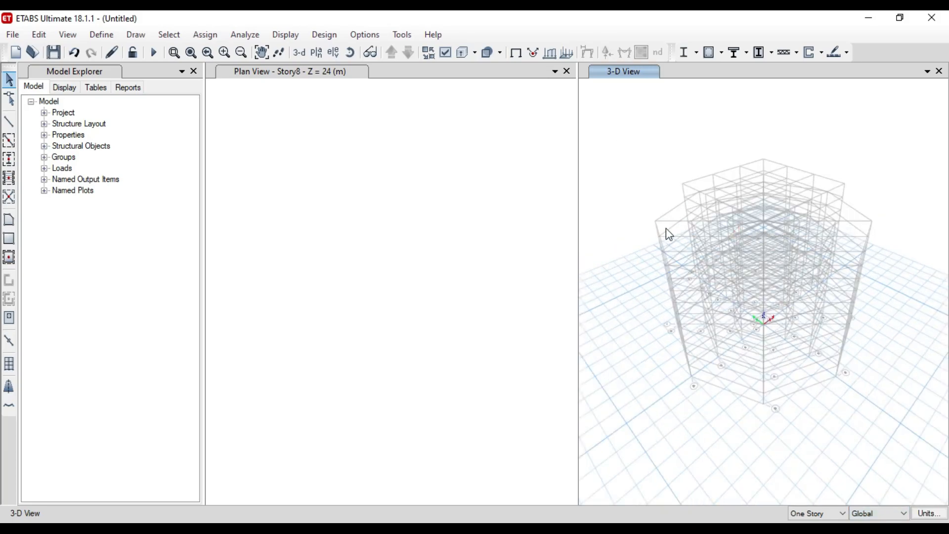
{"action": "scroll", "coordinate": [670, 235], "scroll_direction": "up", "scroll_amount": 3}
{"action": "scroll", "coordinate": [671, 235], "scroll_direction": "down", "scroll_amount": 3}
{"action": "scroll", "coordinate": [699, 202], "scroll_direction": "up", "scroll_amount": 4}
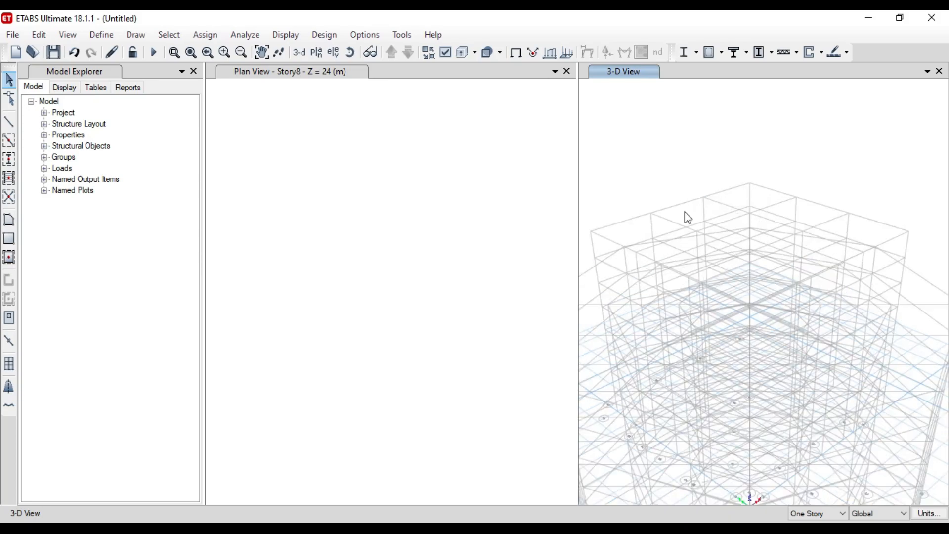
{"action": "scroll", "coordinate": [637, 222], "scroll_direction": "down", "scroll_amount": 4}
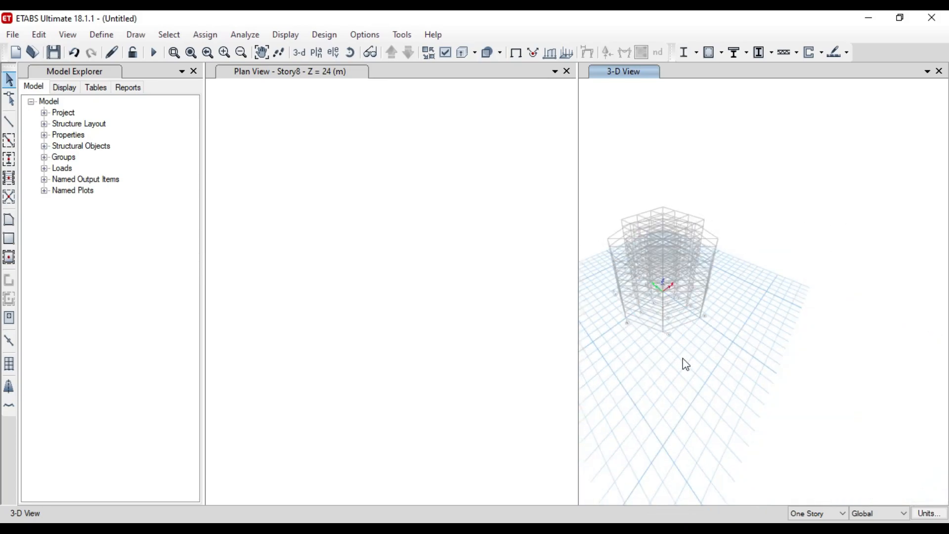
- Switch the plan view's active coordinate system to Cylinderical
{"action": "left_click", "coordinate": [360, 318]}
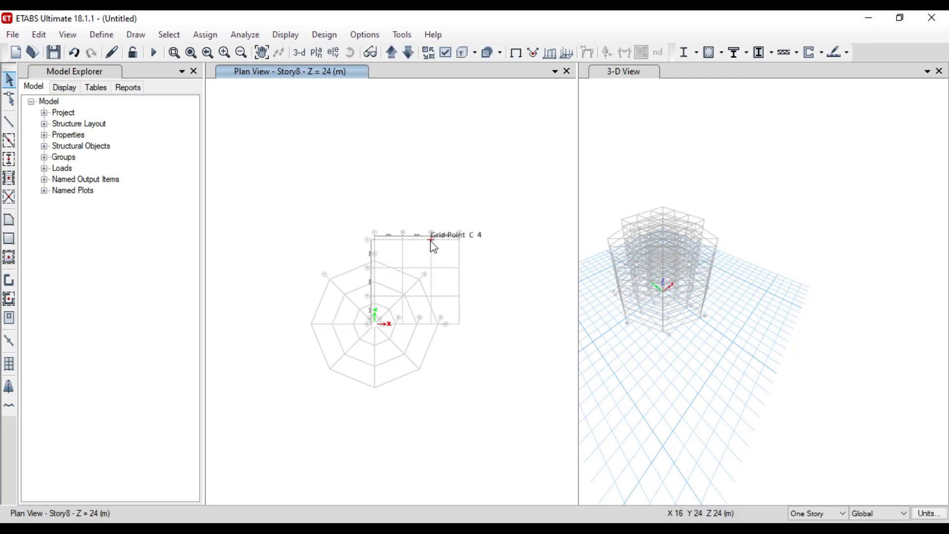
{"action": "left_click", "coordinate": [893, 517]}
{"action": "left_click", "coordinate": [888, 499]}
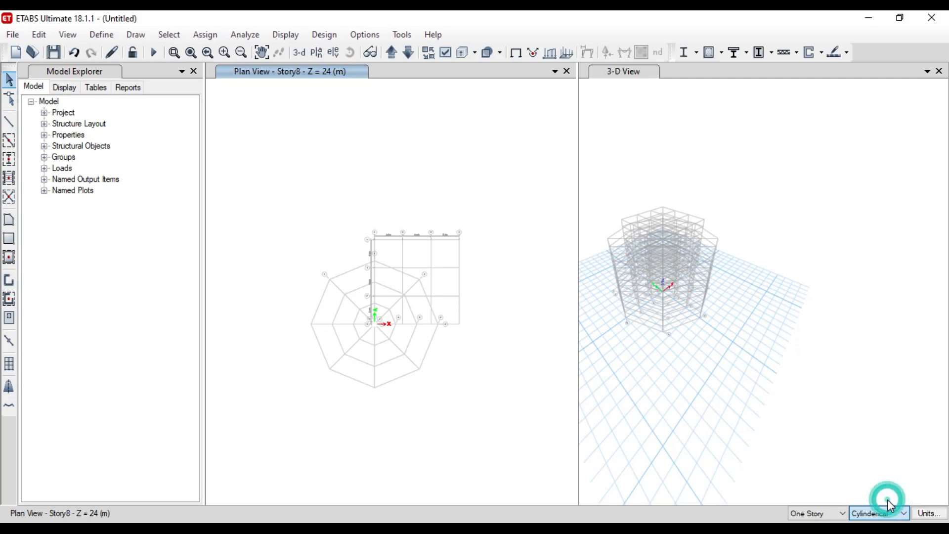